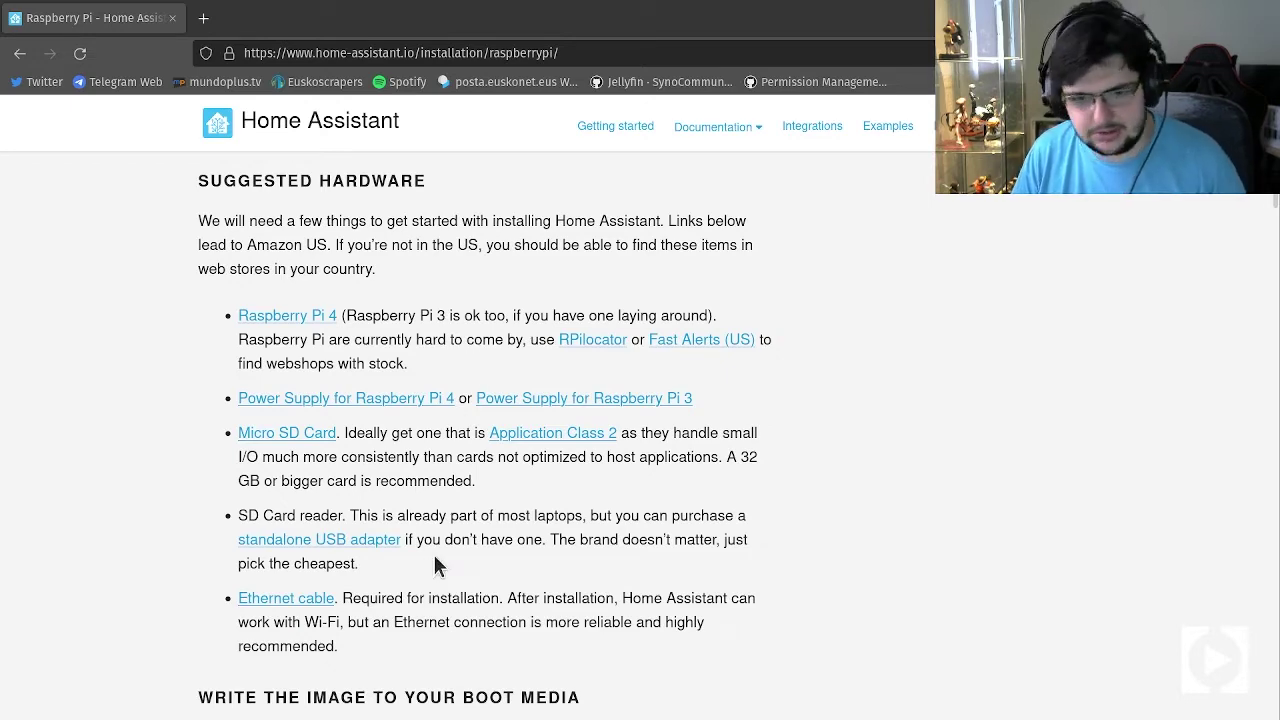
Consult the boot media writing instructions and place the balenaEtcher window beside them.
scroll(886, 477, "down", 5)
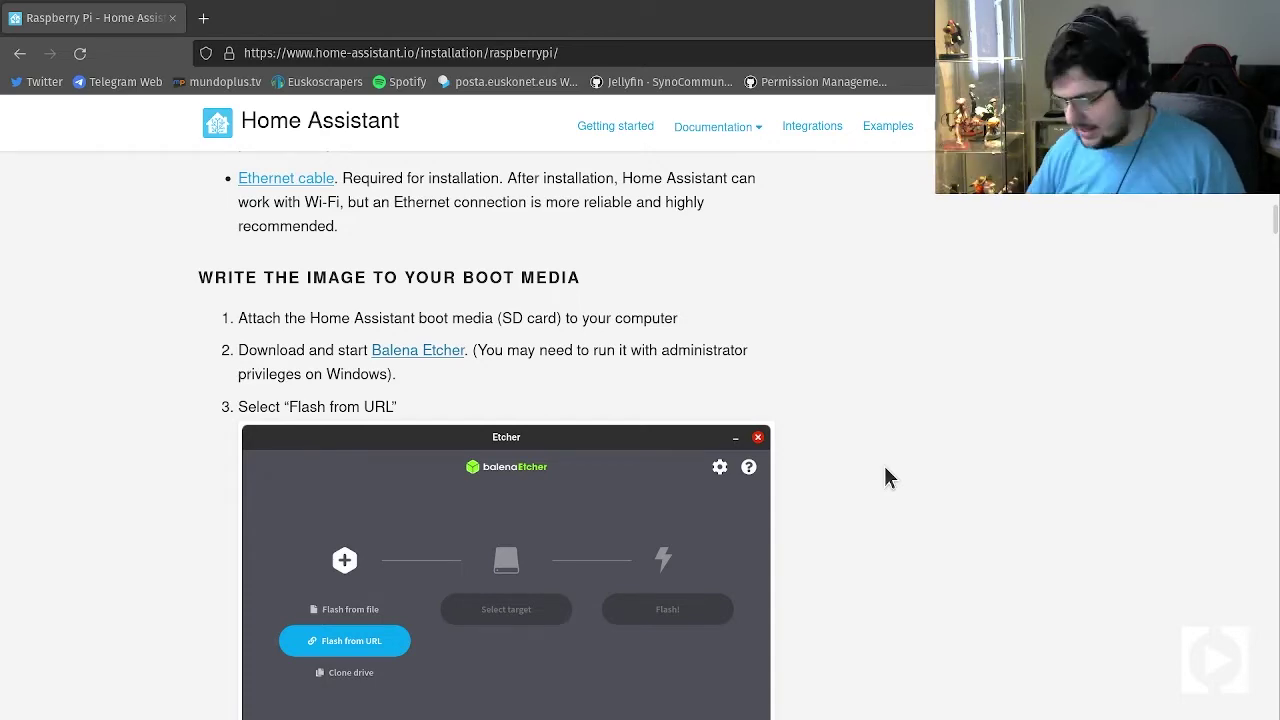
scroll(773, 426, "up", 3)
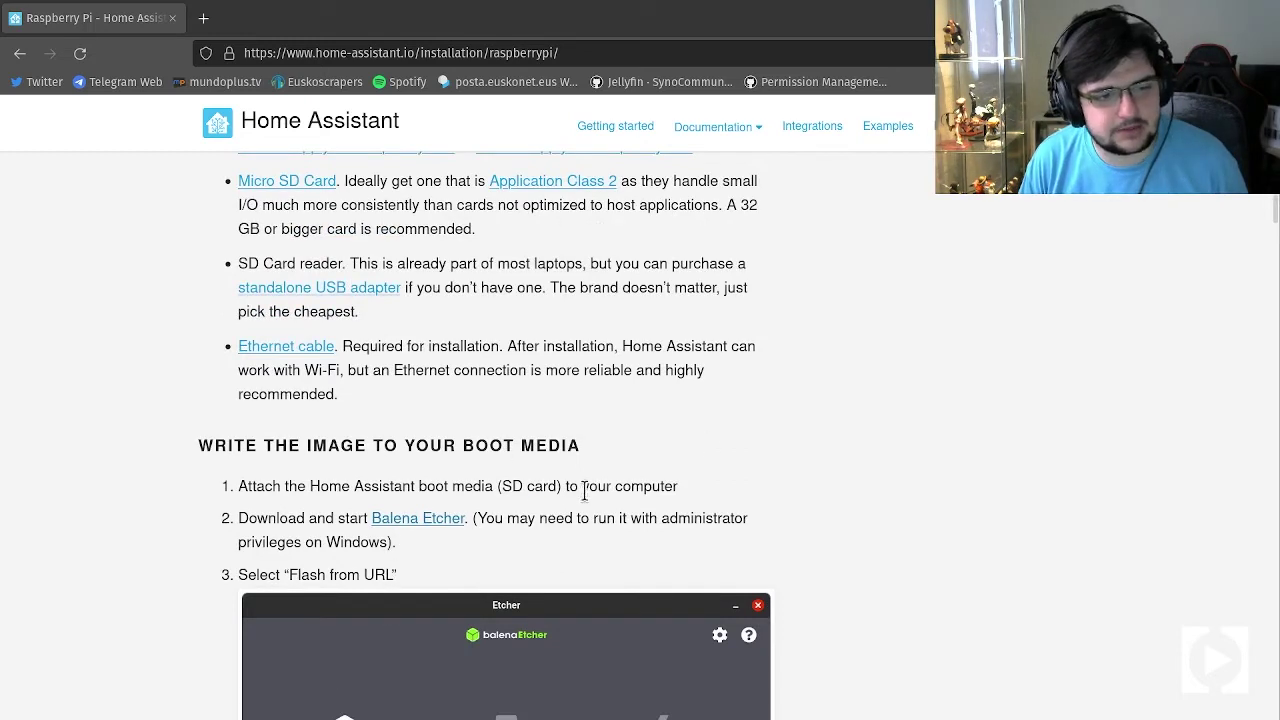
scroll(528, 566, "down", 1)
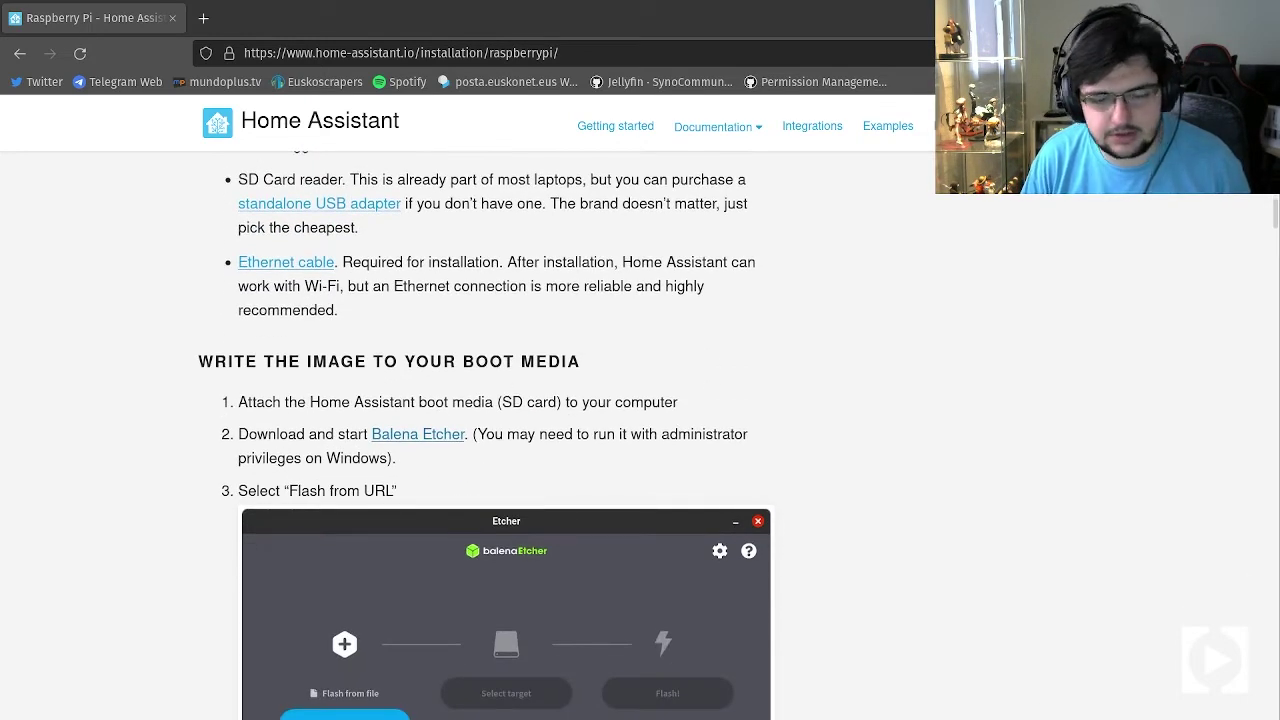
scroll(740, 490, "down", 3)
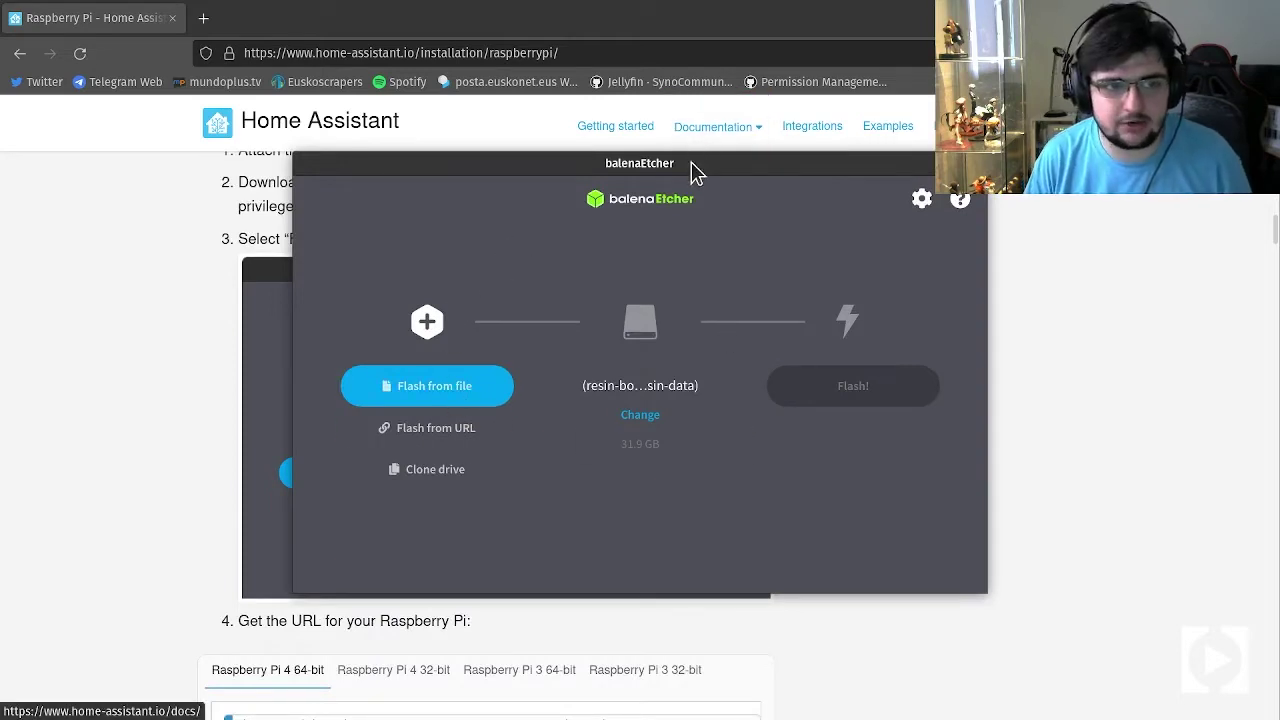
left_click_drag(689, 165, 885, 199)
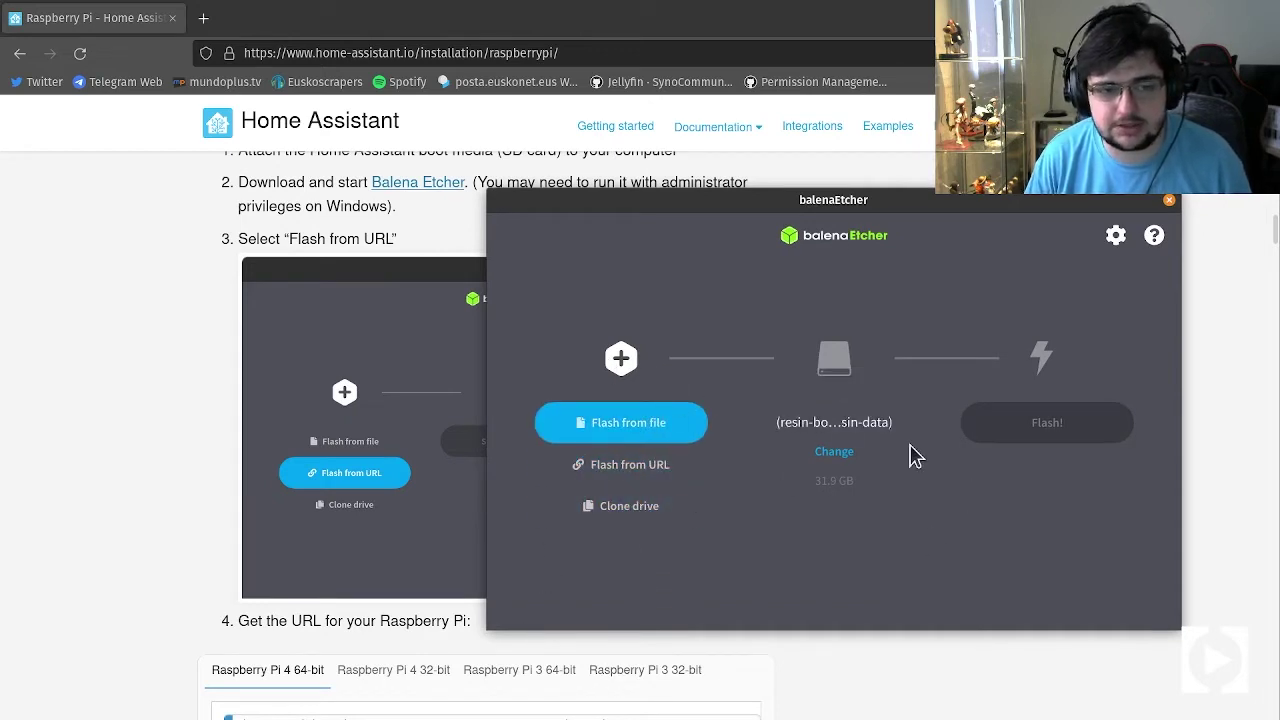
Return to the Home Assistant installation page and copy the image URL for the Raspberry Pi 3 64-bit.
left_click(153, 428)
scroll(423, 466, "down", 4)
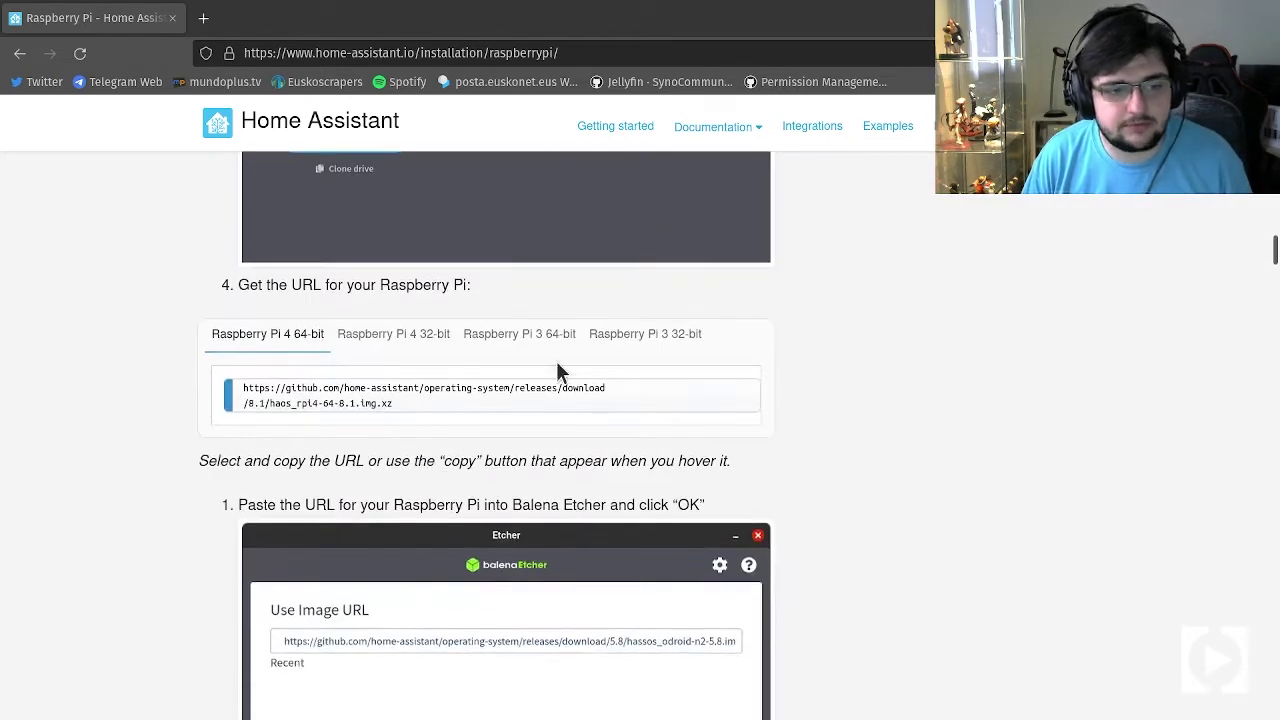
left_click(556, 340)
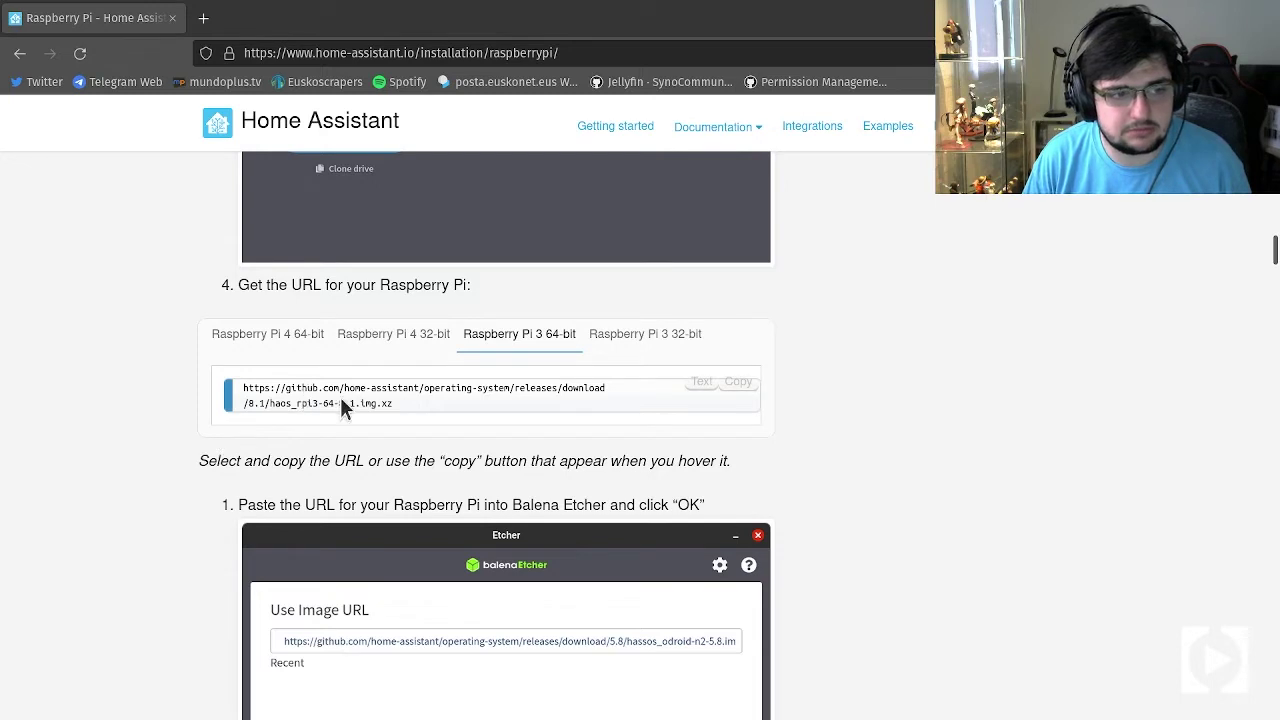
left_click(738, 384)
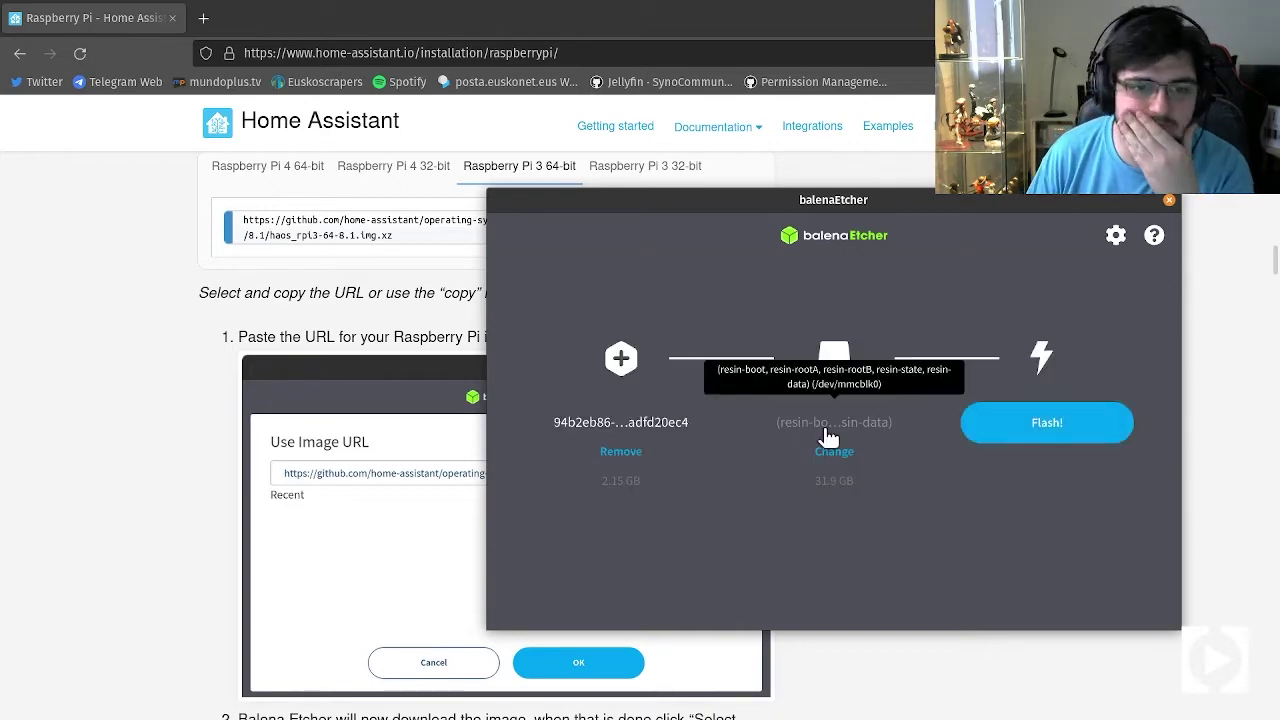
Read the SD card selection instructions, then check balenaEtcher's available target drives, including the hidden one, keeping the current target.
left_click(205, 520)
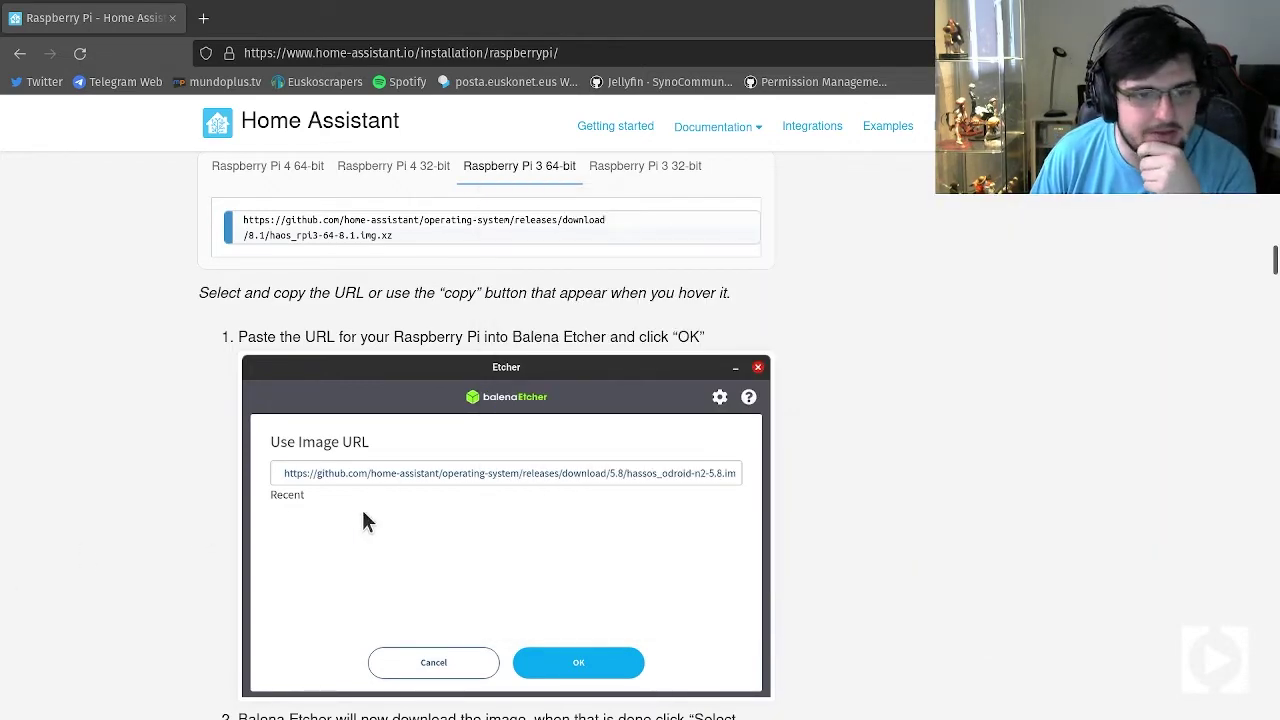
scroll(365, 515, "down", 5)
scroll(510, 498, "down", 3)
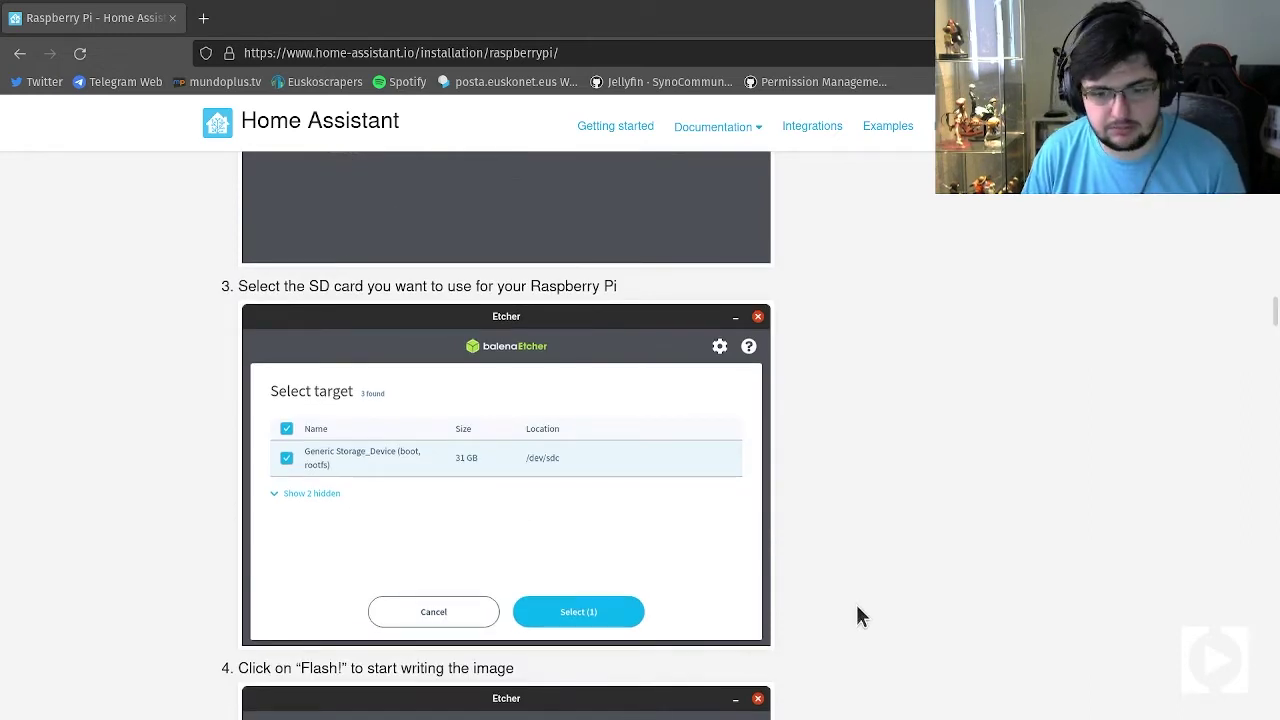
key("alt+Tab")
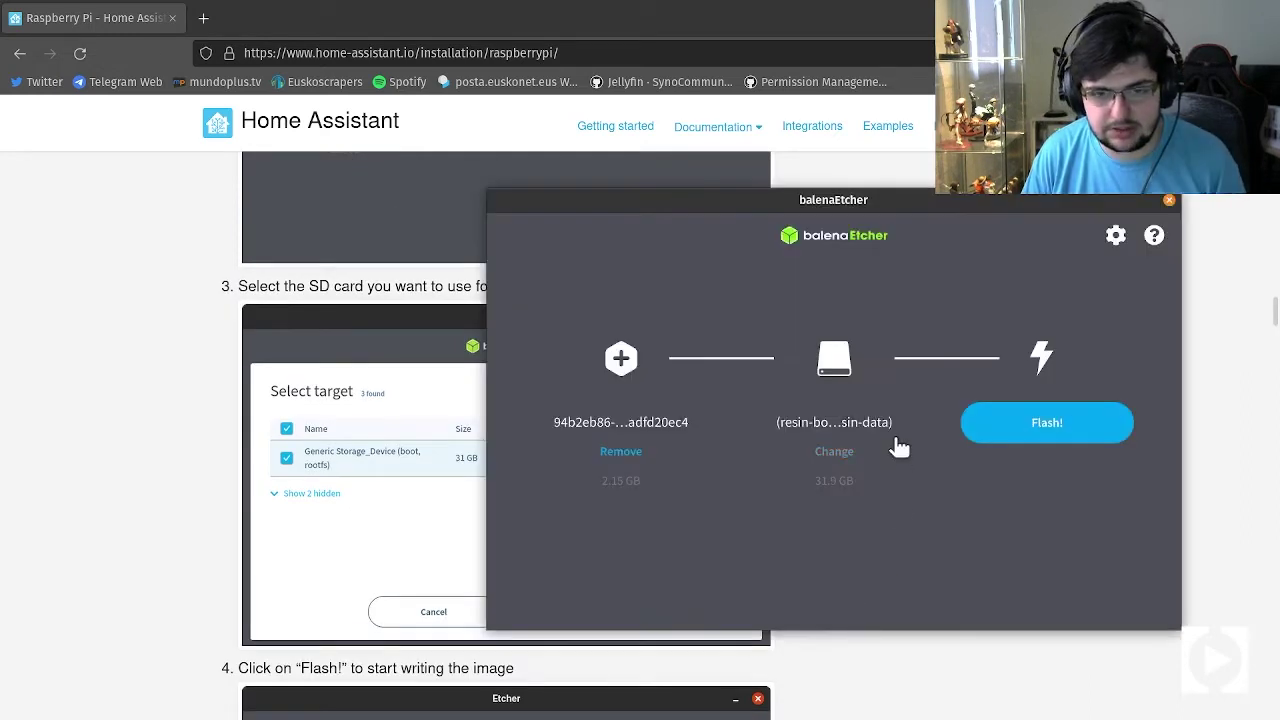
left_click(843, 452)
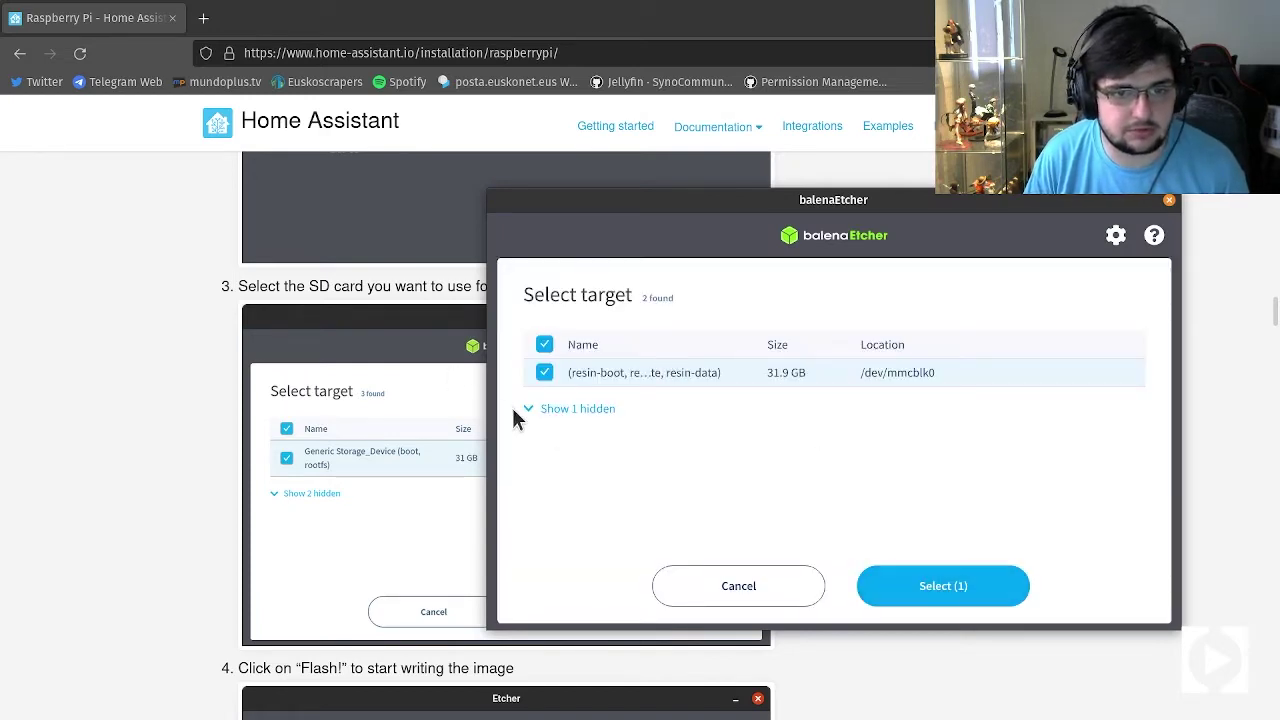
left_click(563, 410)
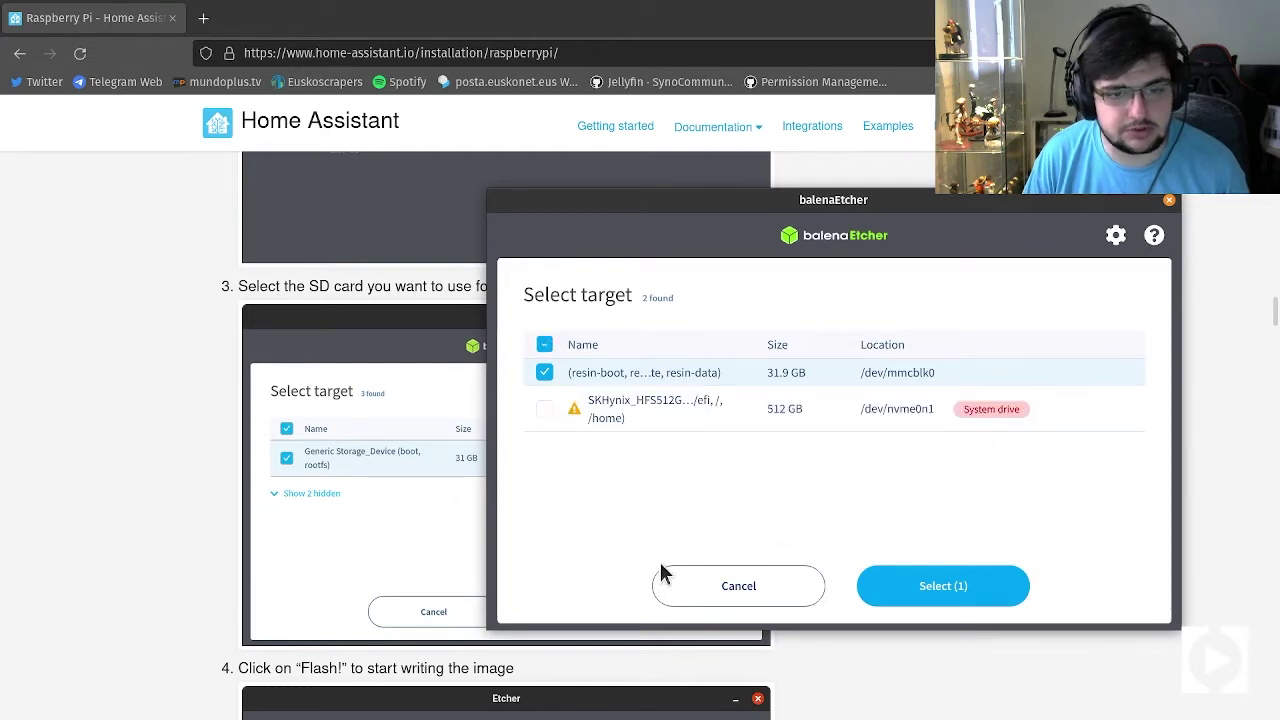
left_click(720, 590)
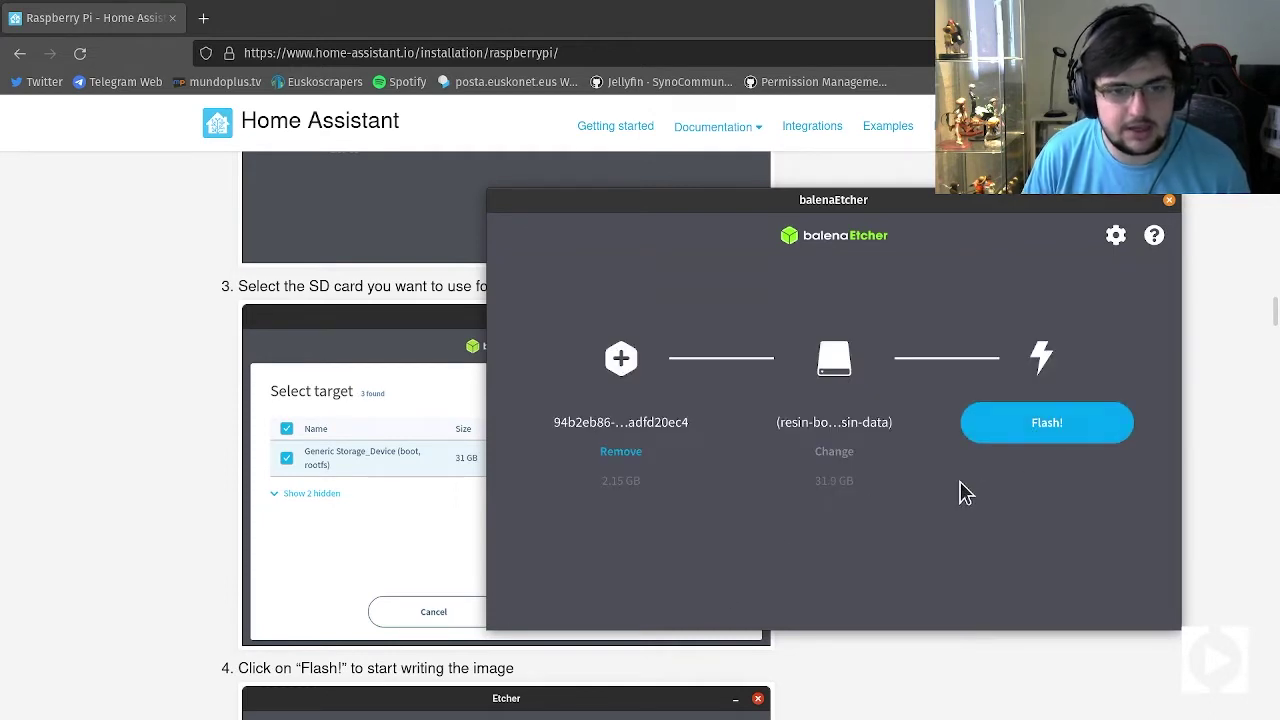
Start flashing the image to the SD card and authenticate with the superuser password.
left_click(1003, 440)
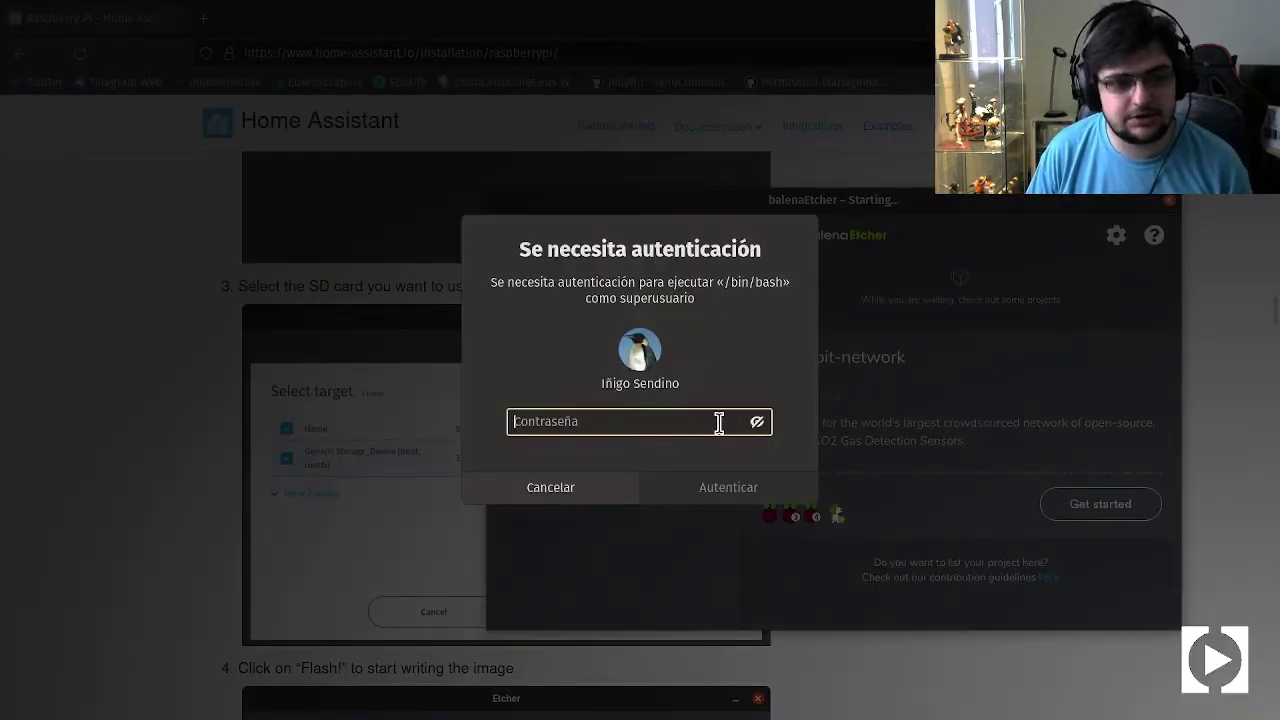
type("******")
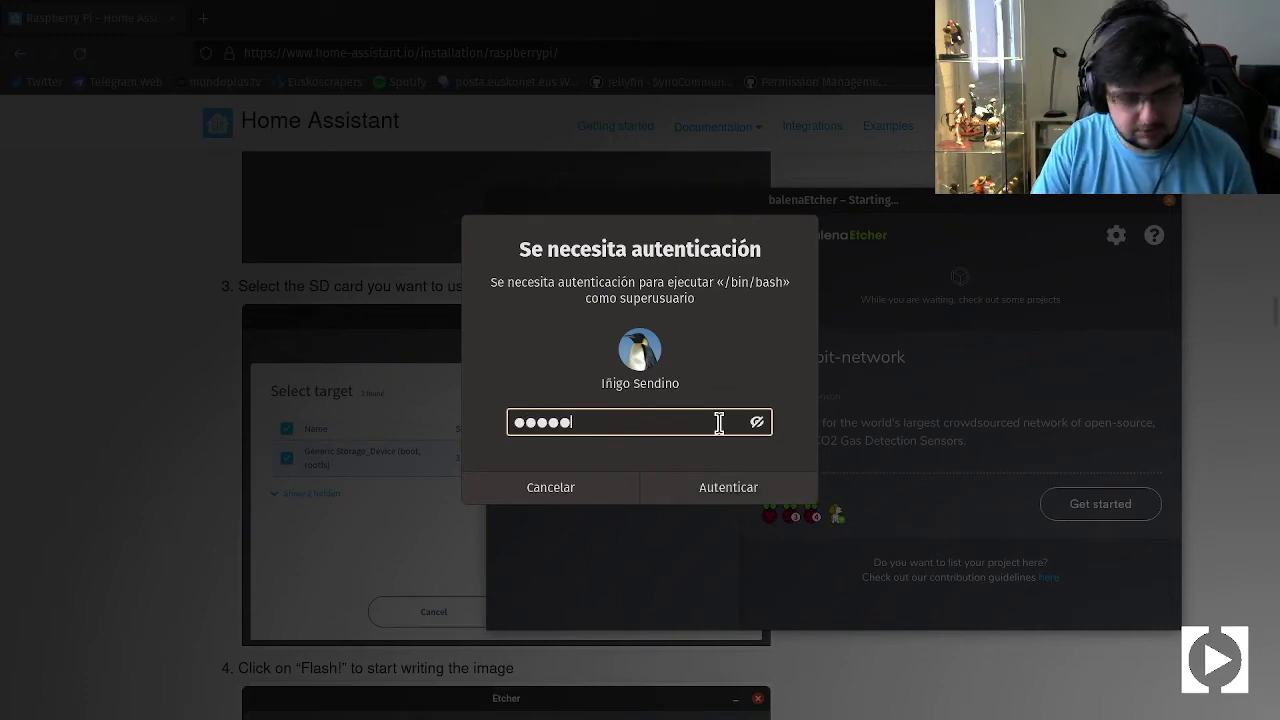
type("**")
key("Return")
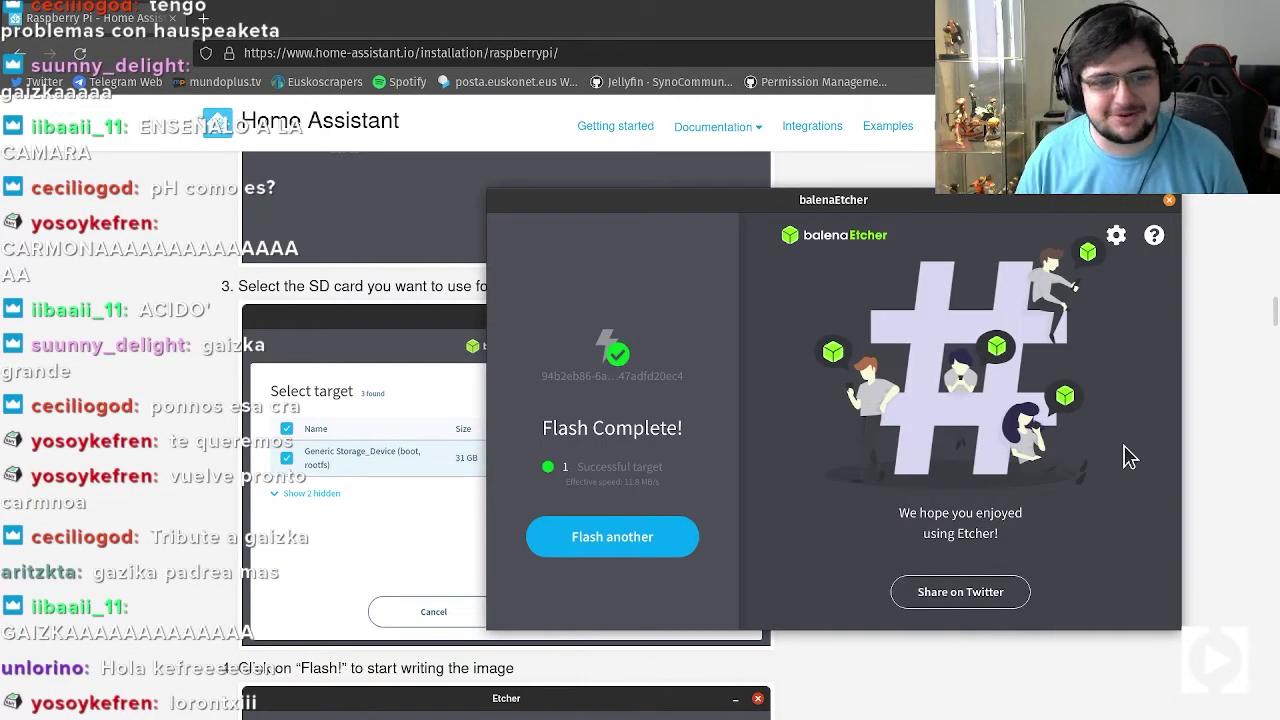
Close balenaEtcher and go through the remaining instructions on the Home Assistant installation page.
left_click(1171, 200)
scroll(930, 492, "down", 8)
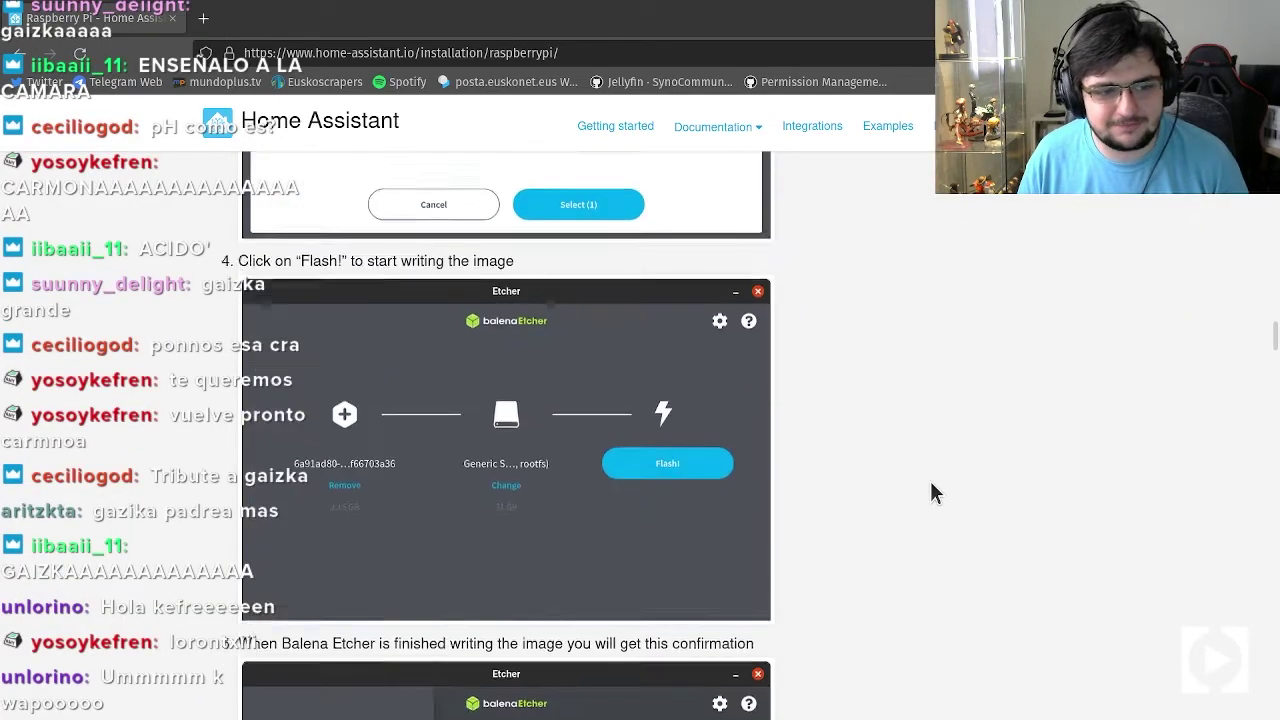
scroll(930, 492, "down", 3)
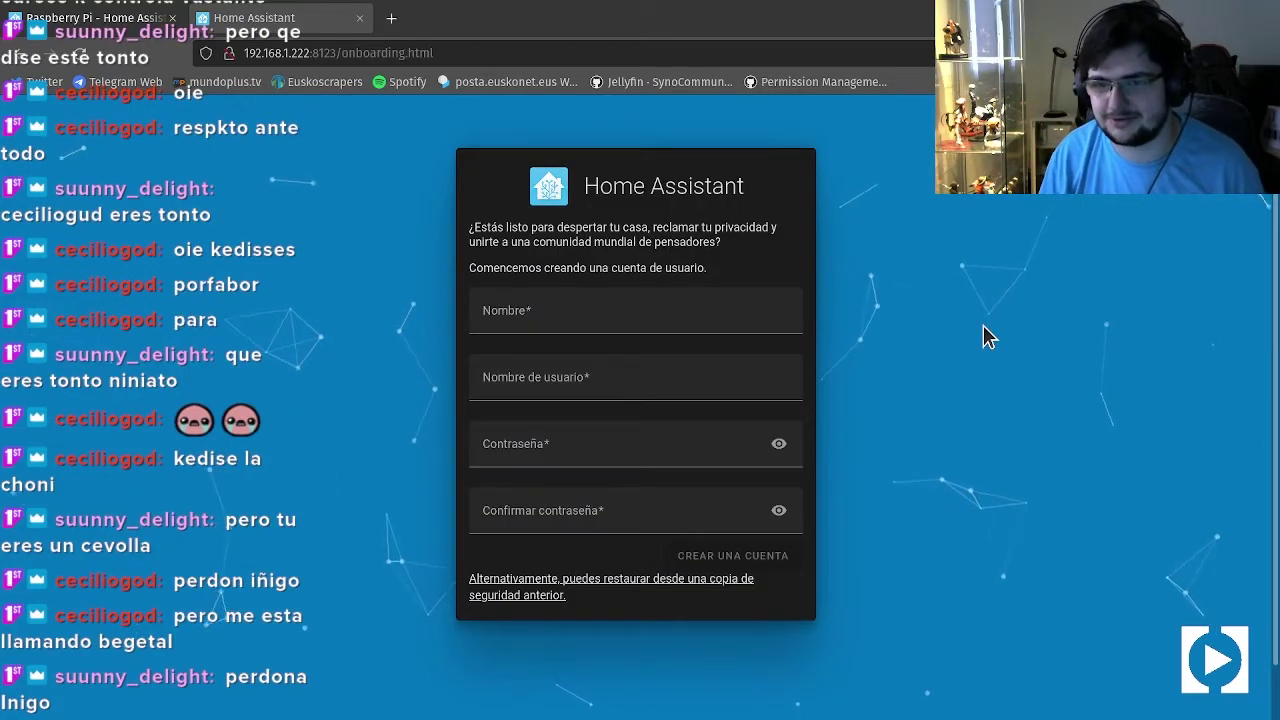
Enter the user's first name and a username without accents in the Home Assistant account creation form.
left_click(600, 318)
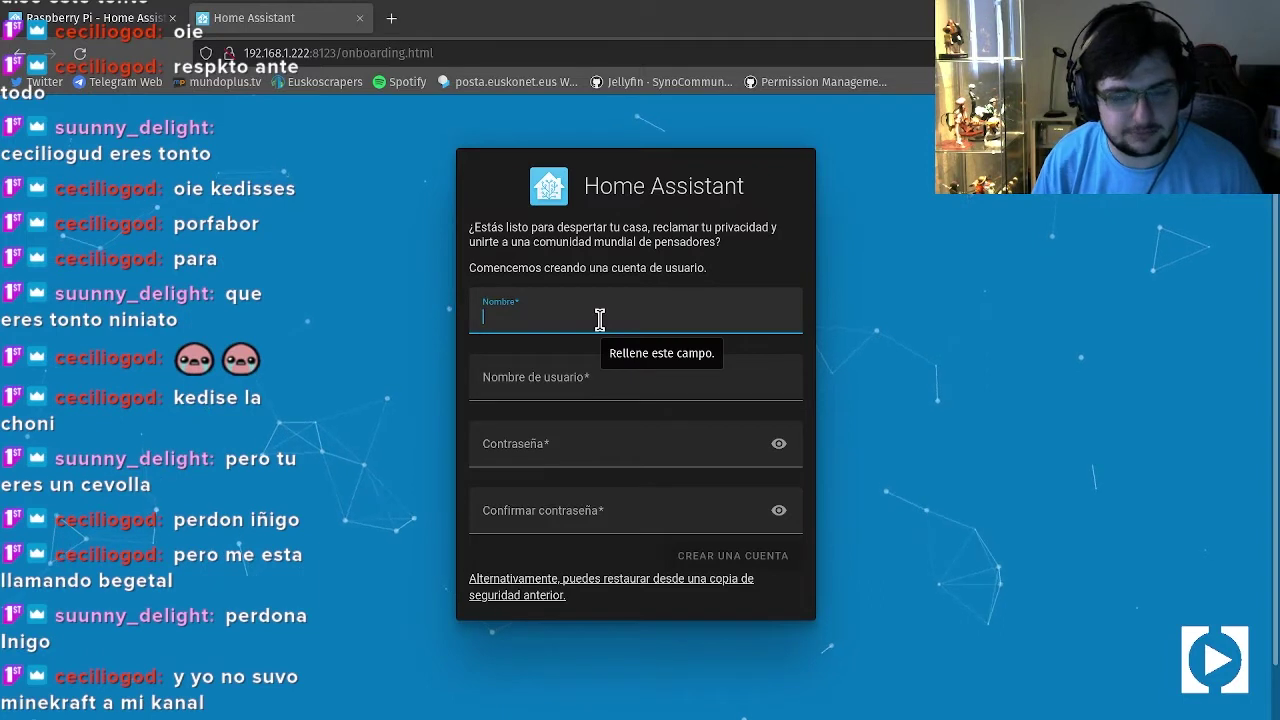
type("Iñigo")
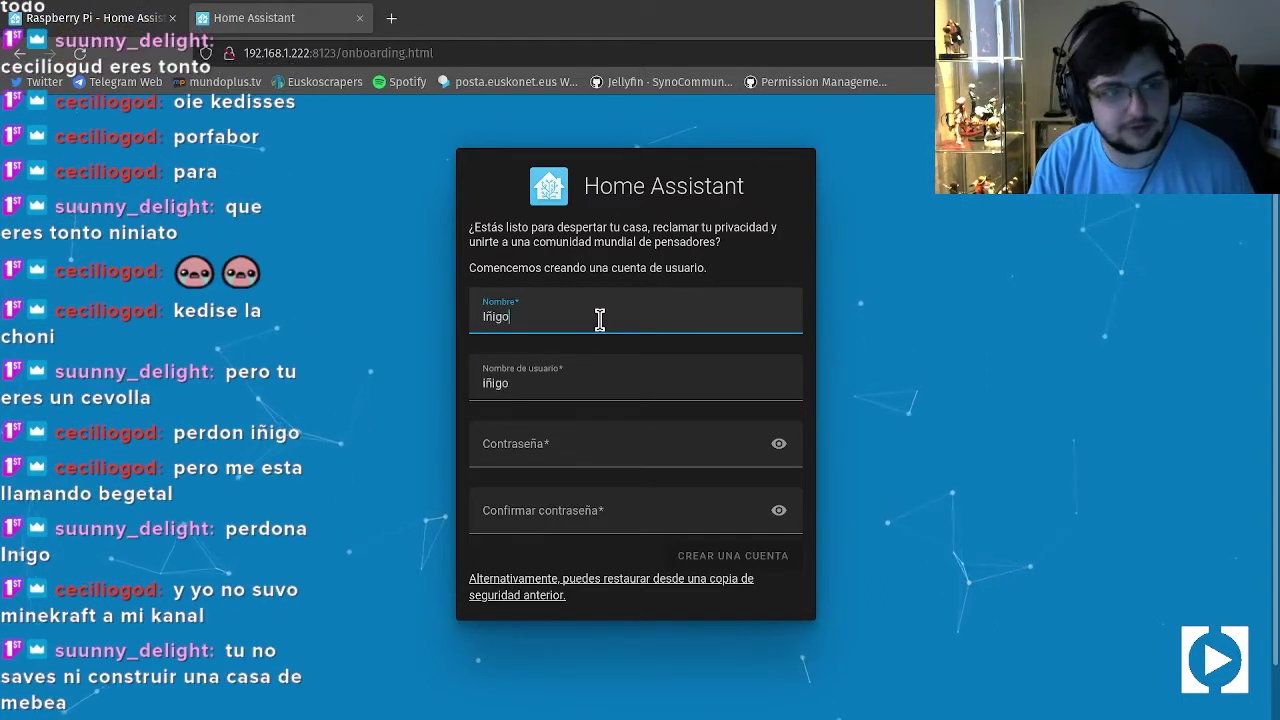
key("Tab")
type("inigo")
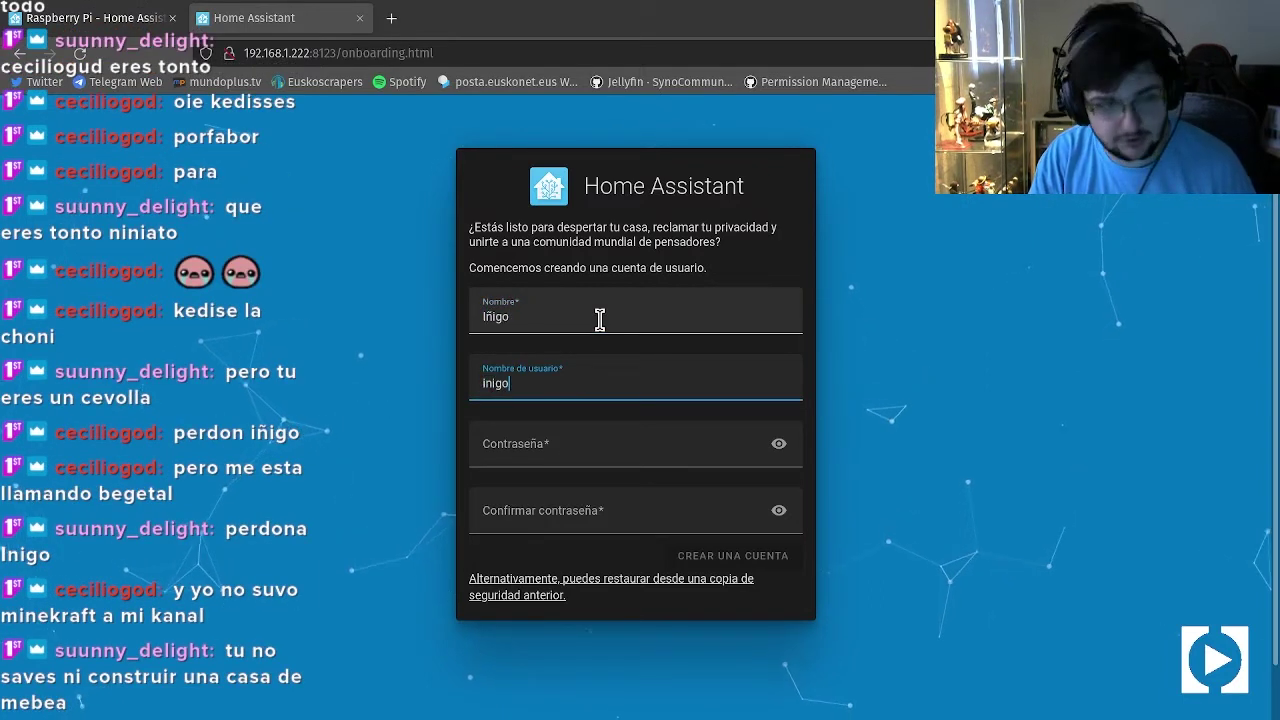
type("sendino")
Enter the new account's password and repeat it in the confirmation field.
key("Tab")
type("••••••")
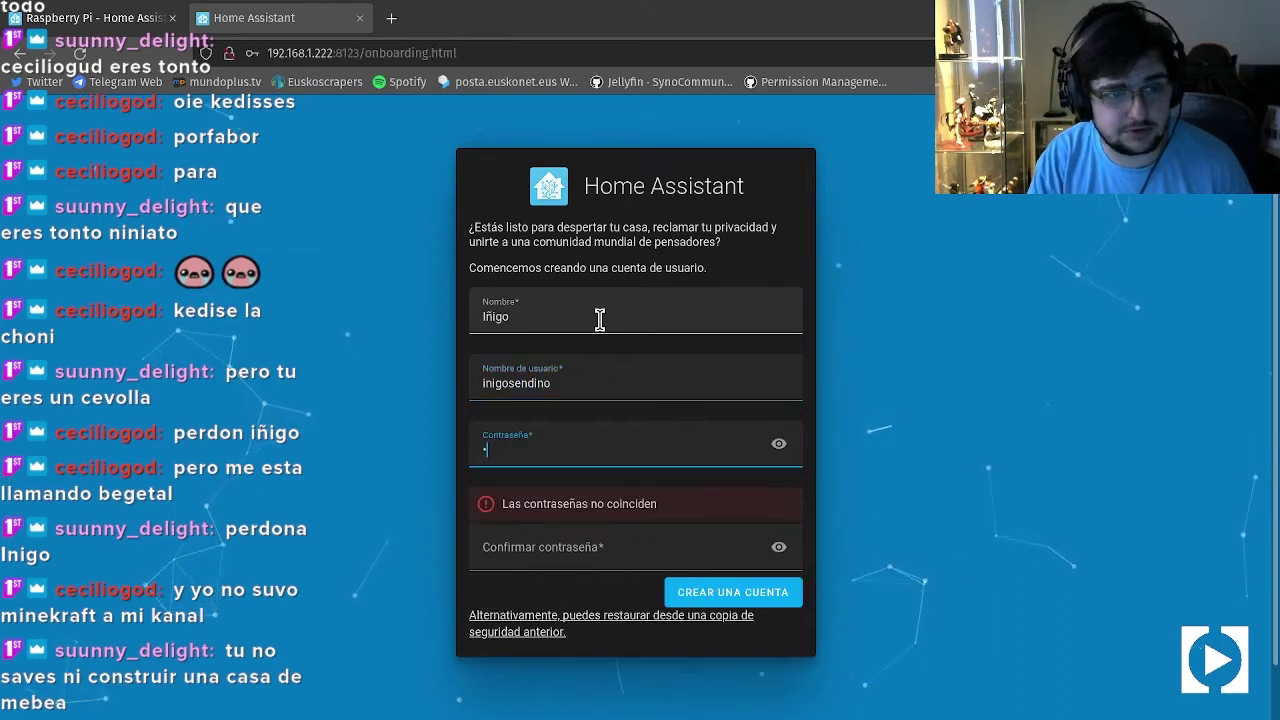
type("••")
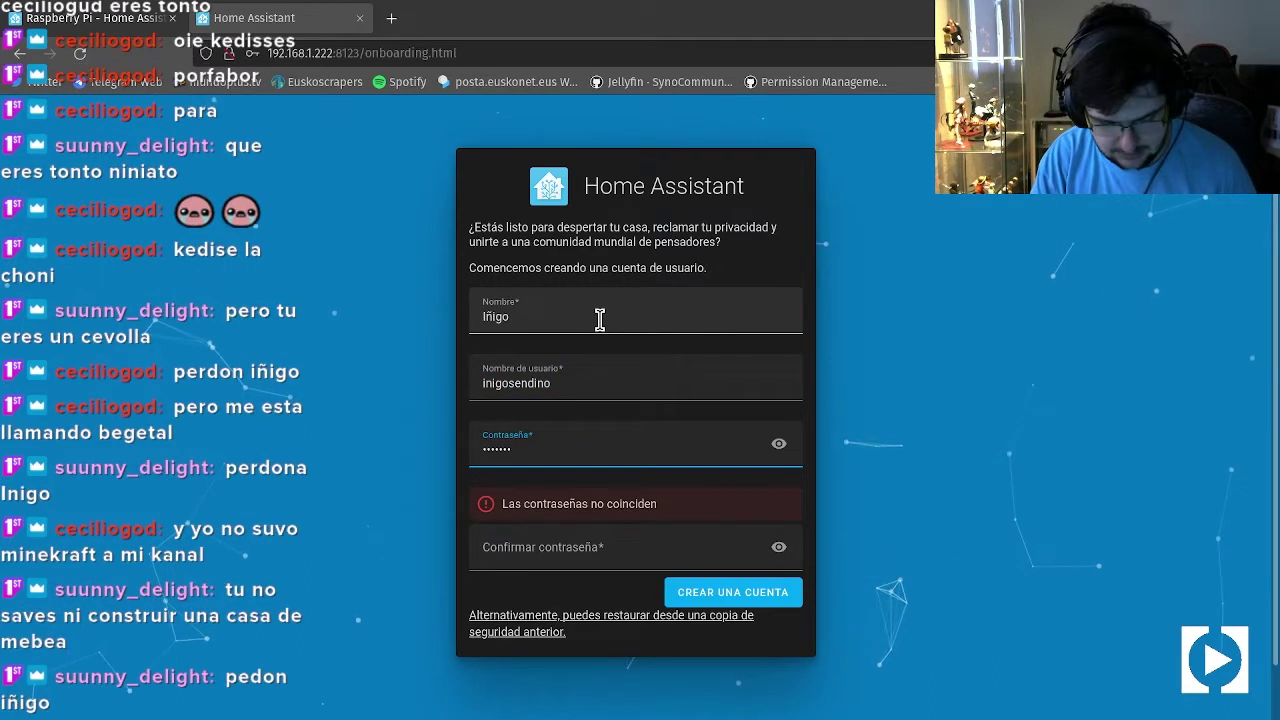
key("Tab")
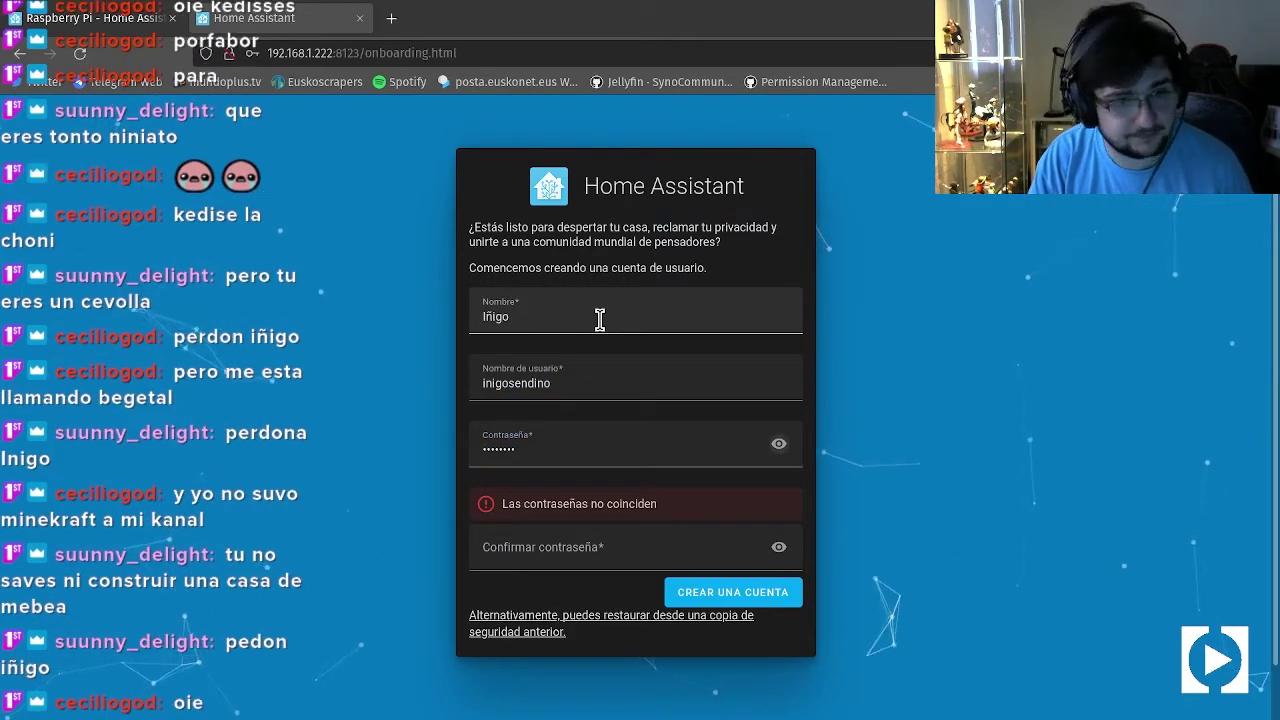
key("Tab")
type("••••••••")
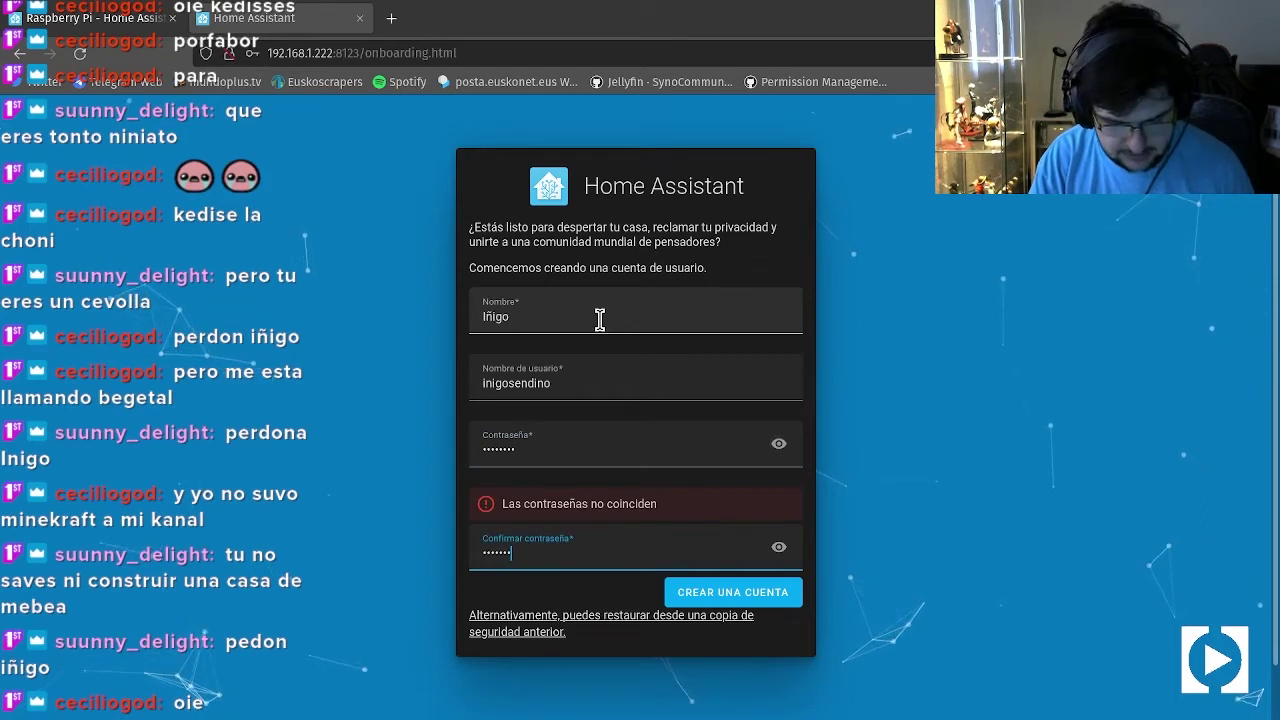
Lengthen the account password in both the password and confirmation fields, and create the account.
left_click(580, 447)
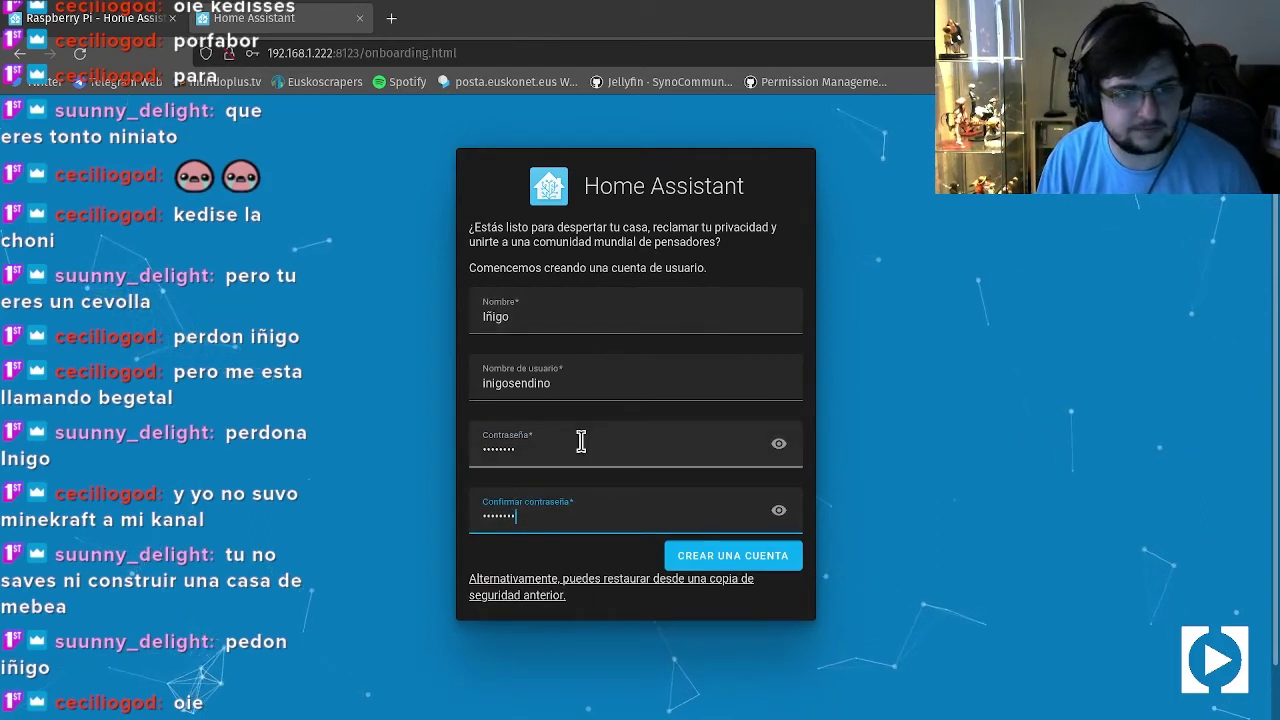
type("••")
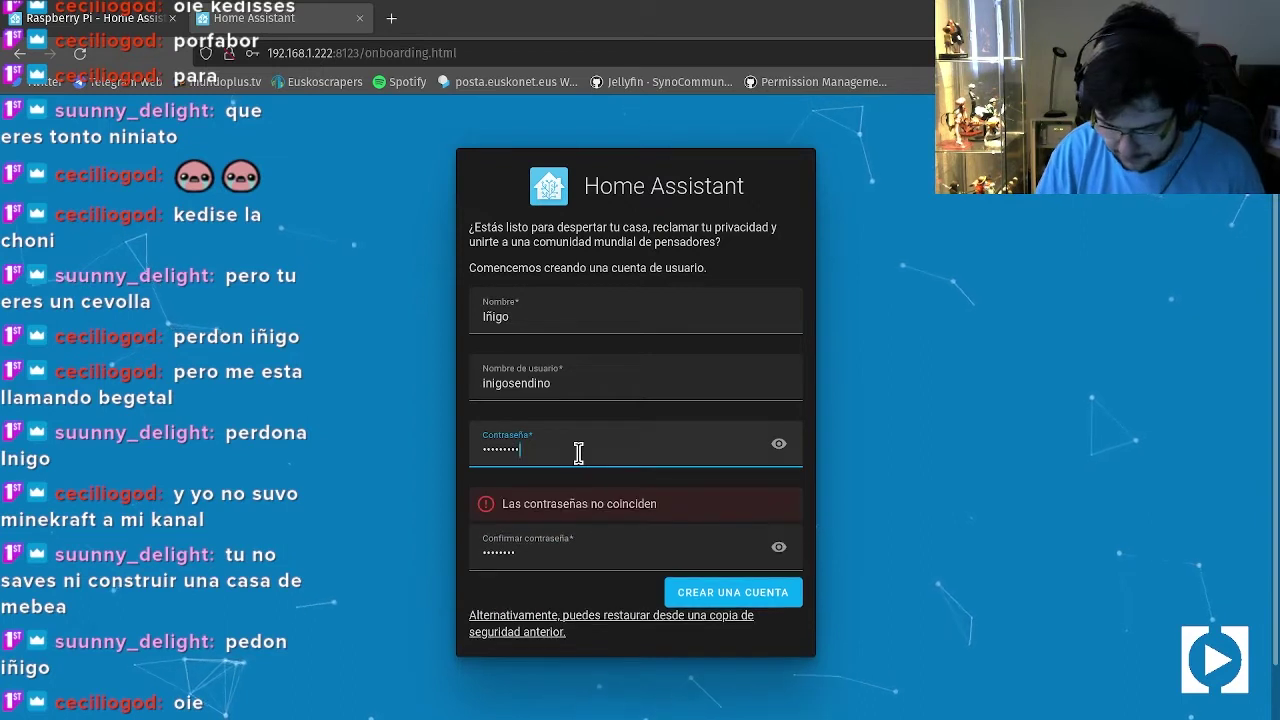
type("•")
key("Tab")
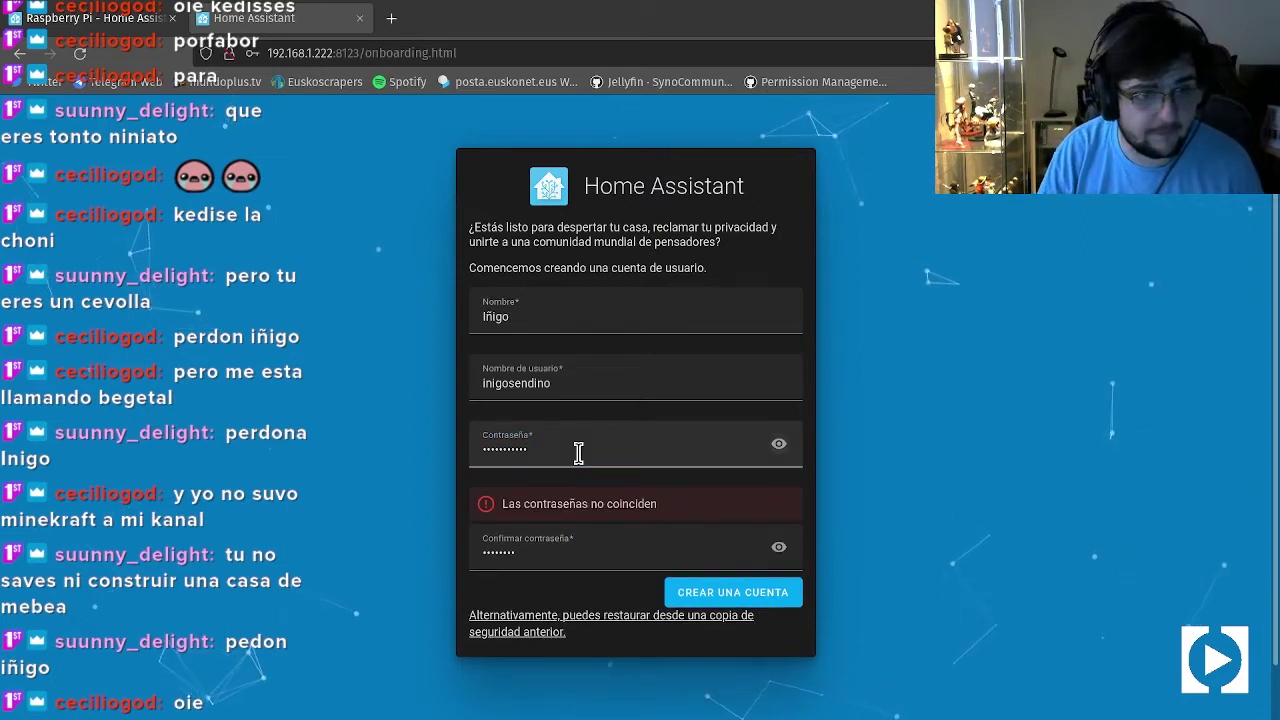
type("••")
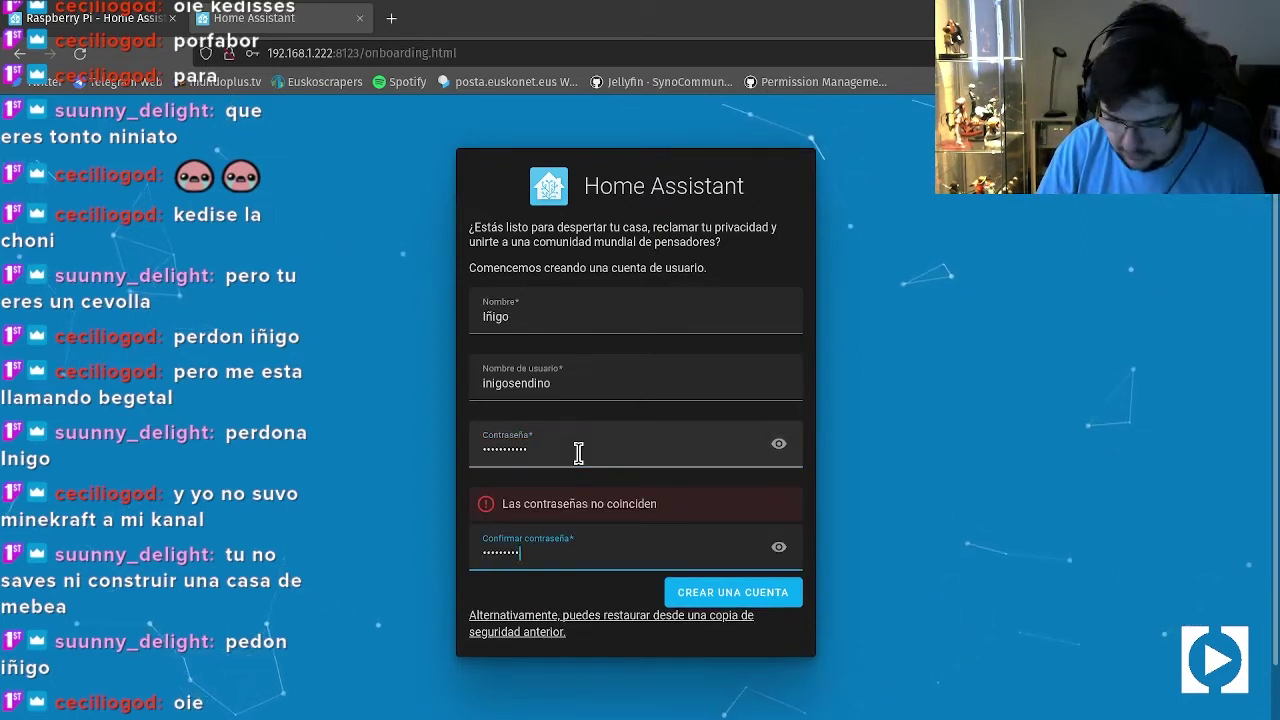
type("•")
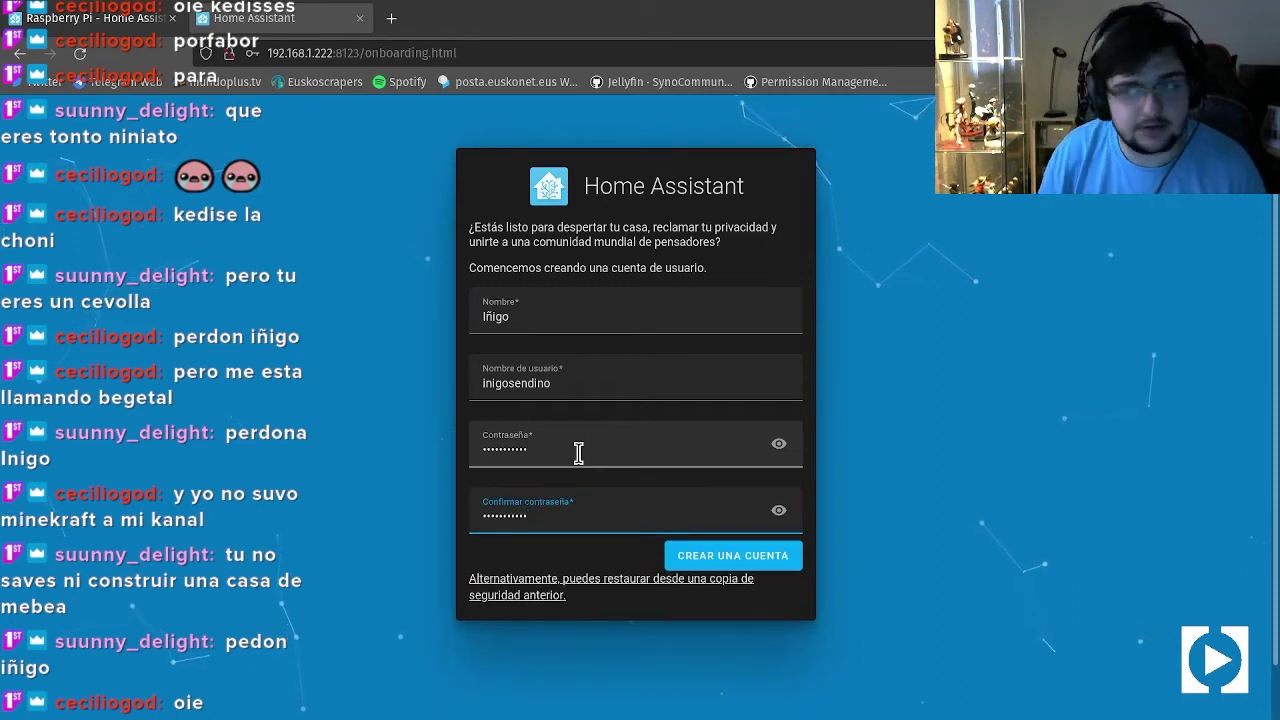
left_click(781, 563)
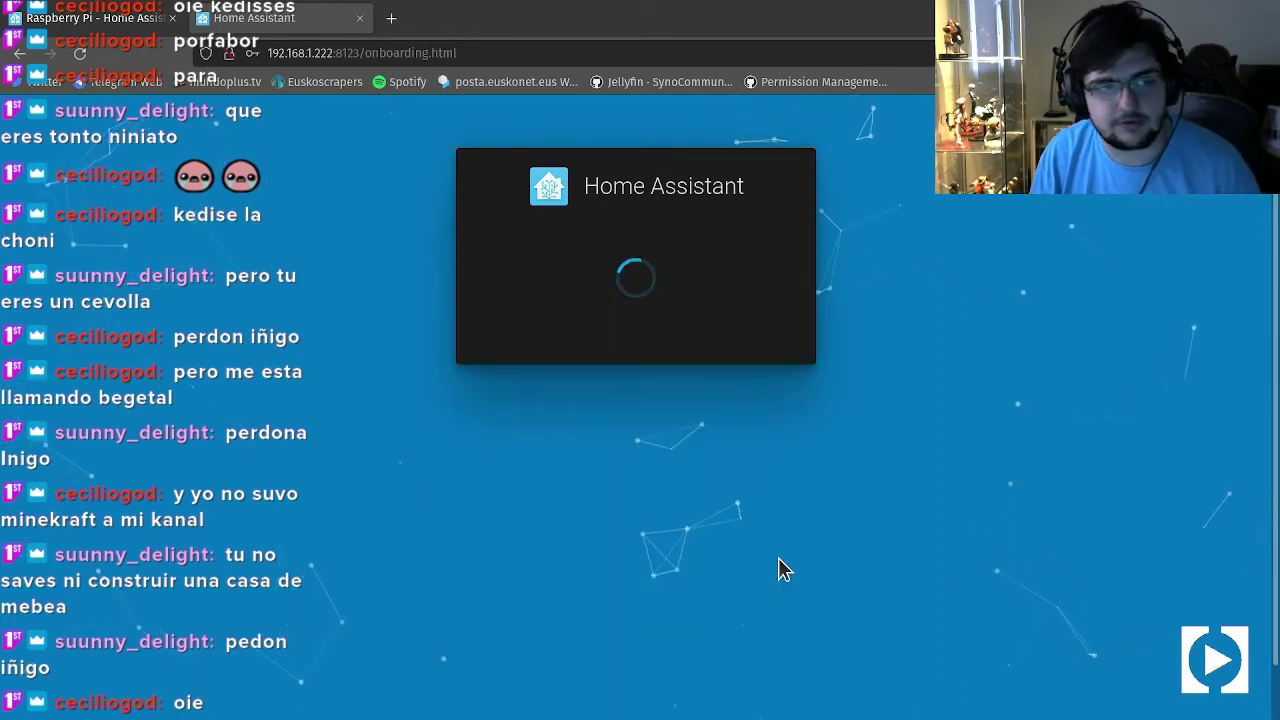